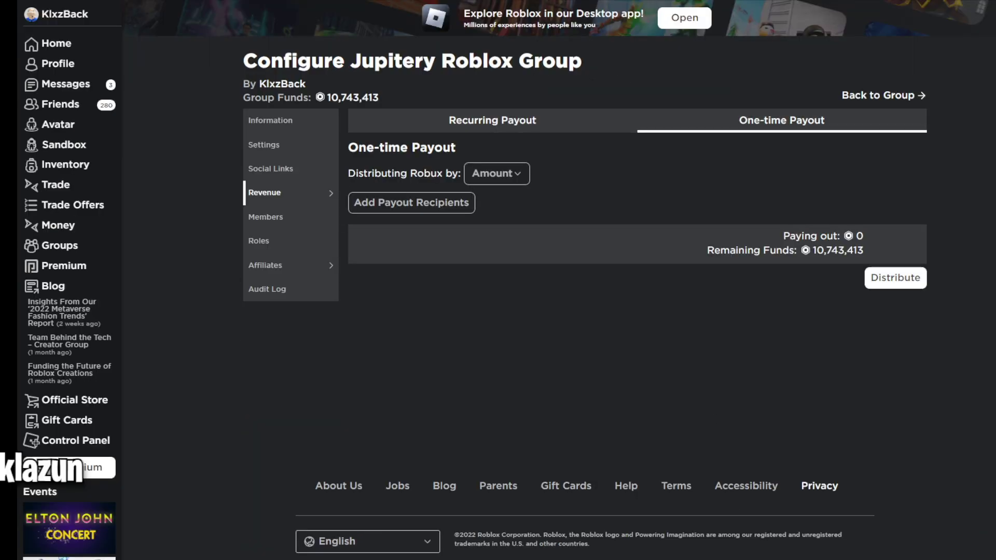
- Add the suggested group member as a one-time payout recipient
click(384, 203)
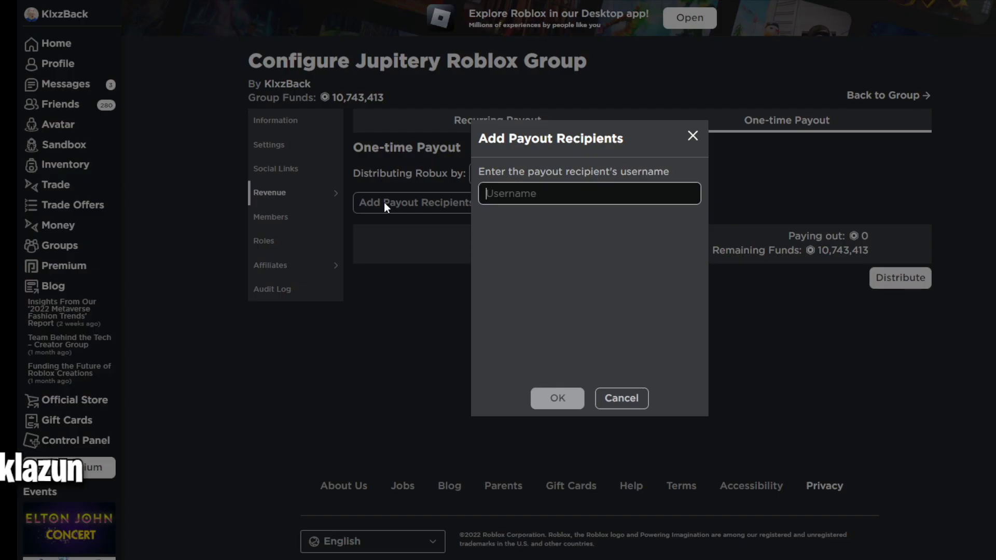
text(DOMKAIROU)
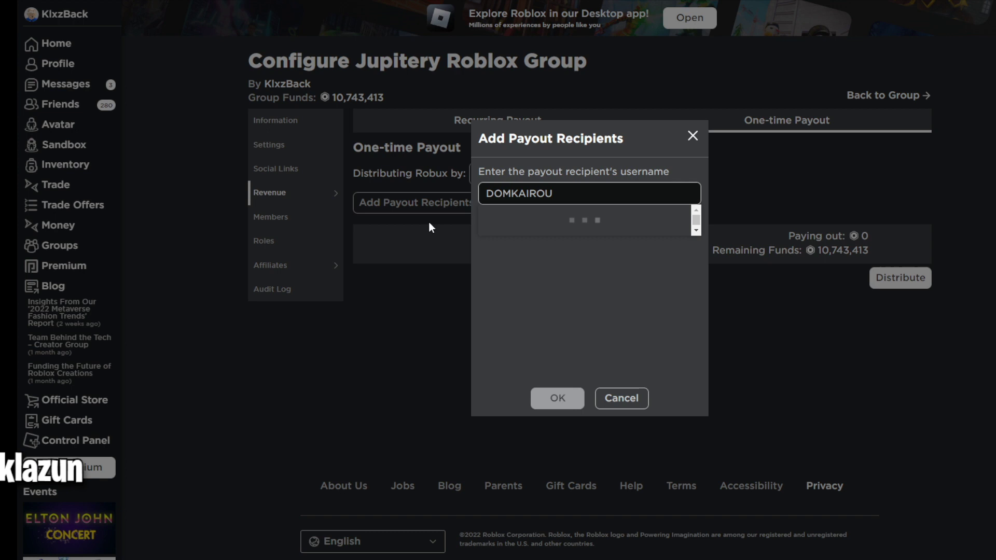
click(545, 222)
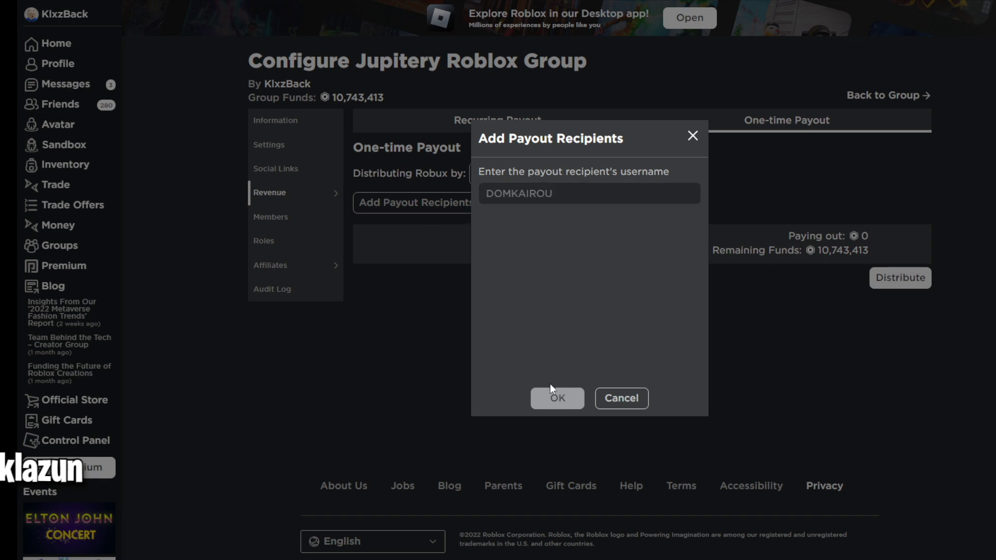
click(558, 400)
- Distribute 1,000,000 Robux to that member, then remove their payout row
click(829, 242)
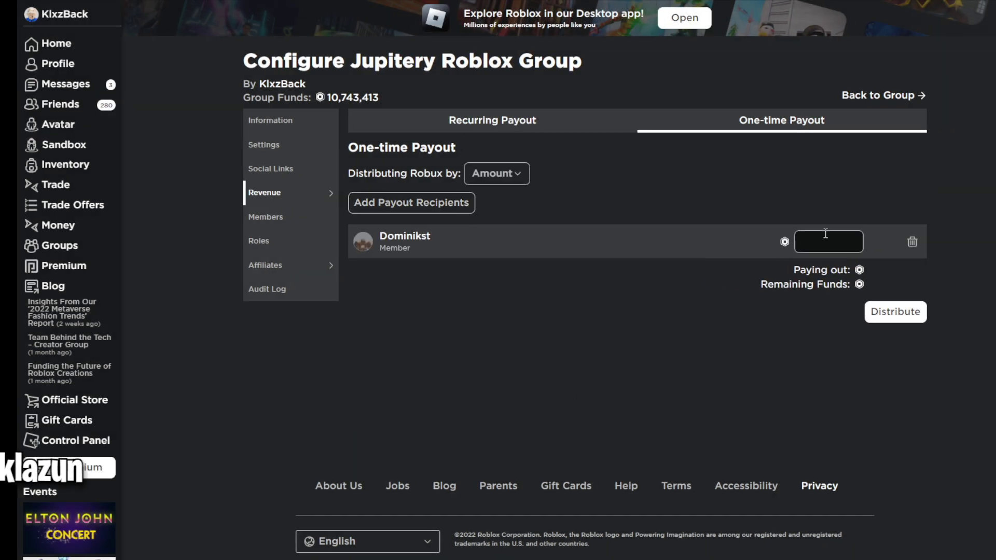
text(1000000)
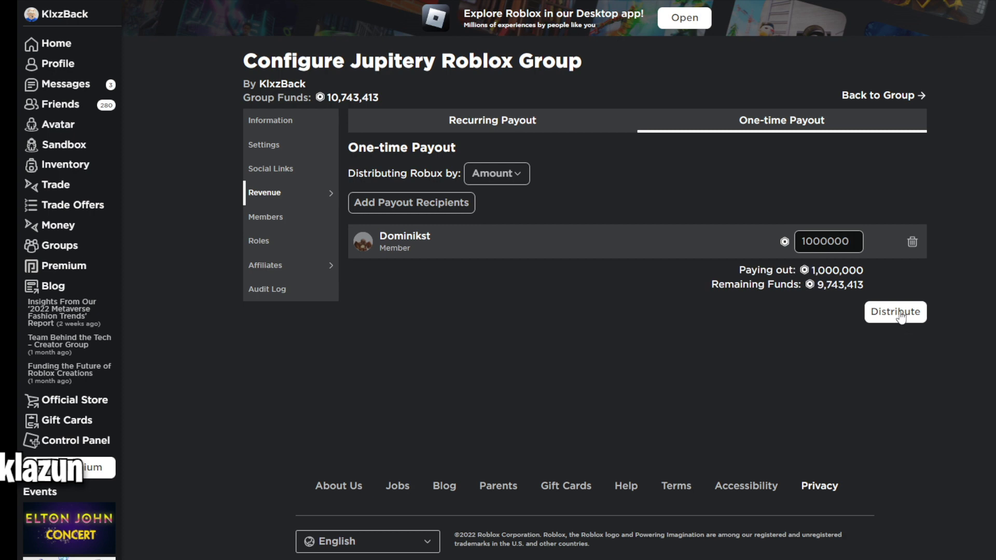
click(895, 312)
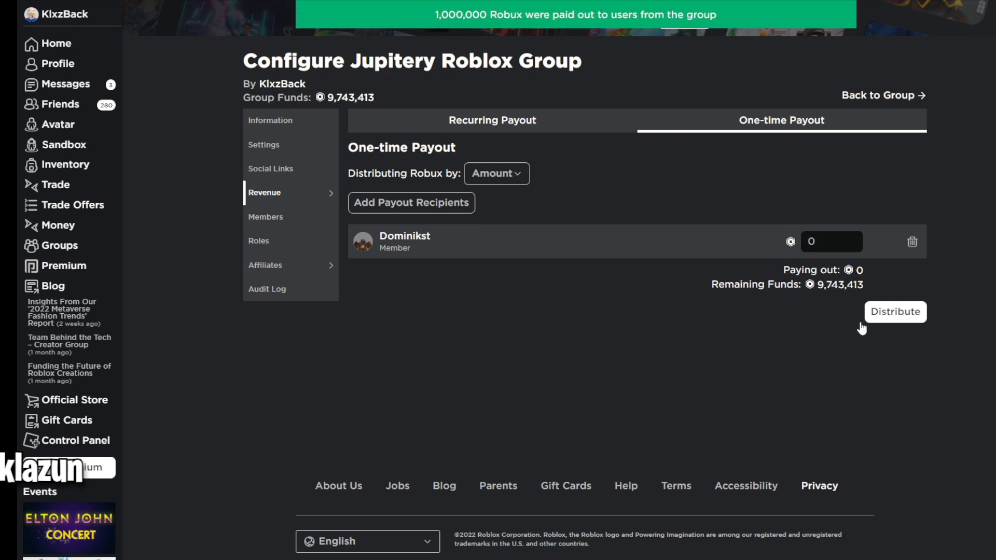
click(913, 241)
- Leave the payout screen and reload the profile page on the way to Creations
click(370, 203)
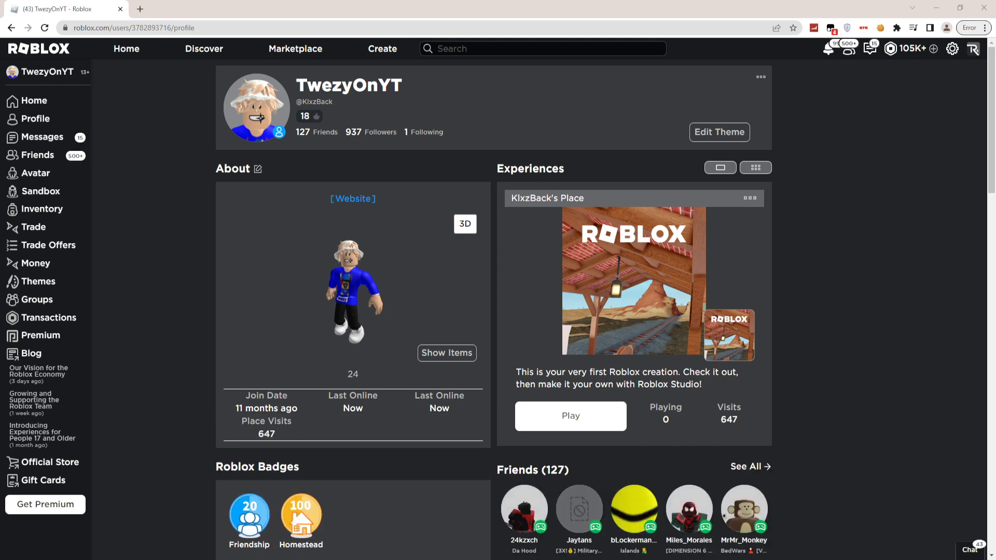
click(45, 103)
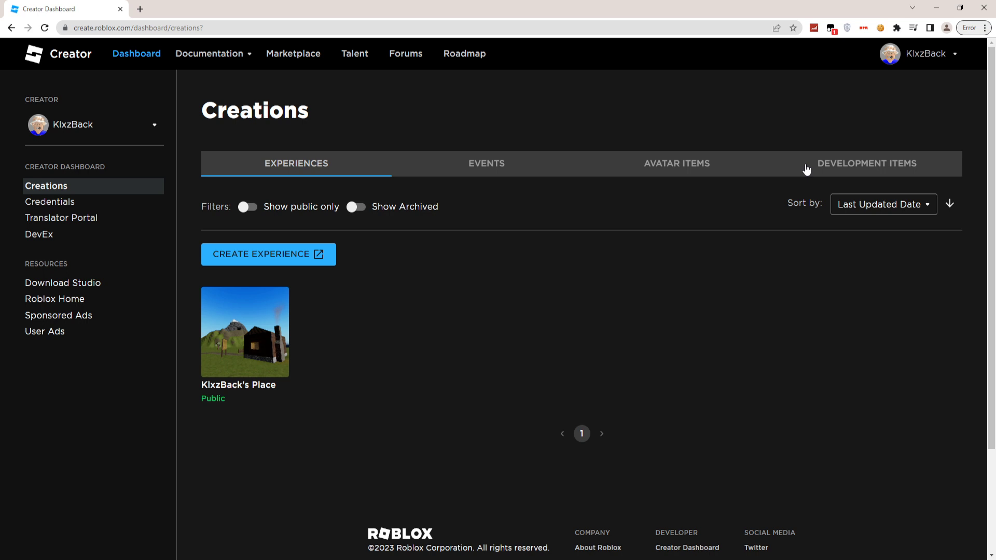
- Switch Creations to Development Items and then to the Audio sub-tab
click(807, 168)
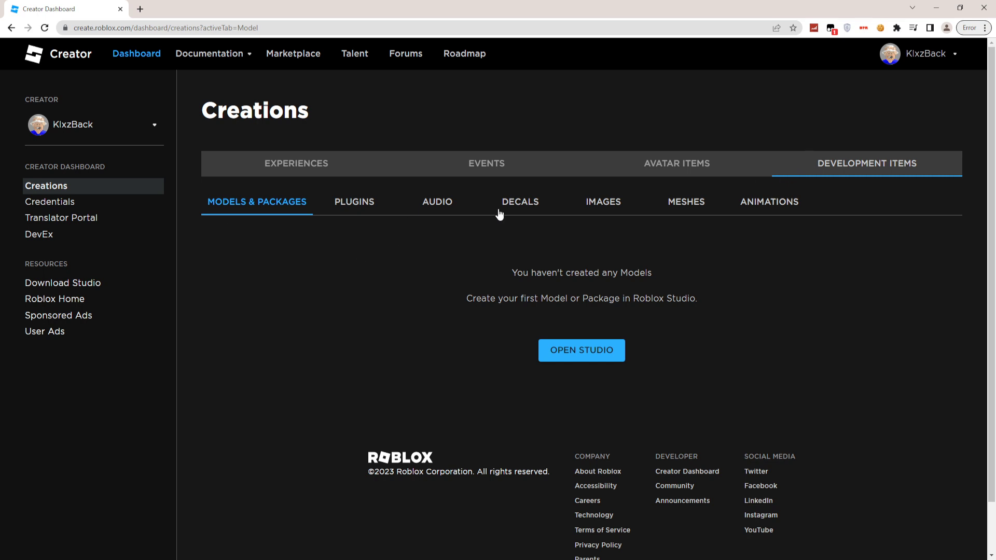
click(437, 201)
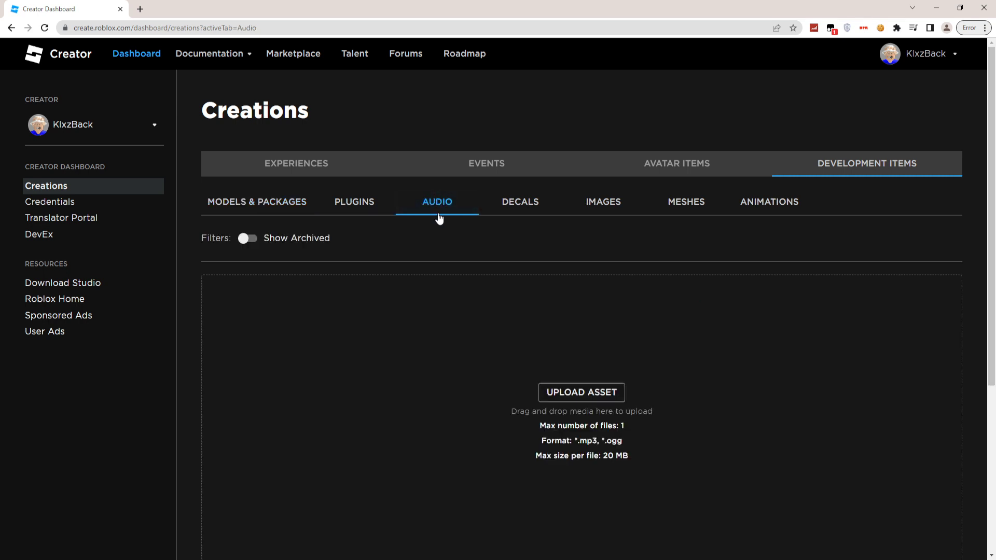
scroll(479, 296, down, 1)
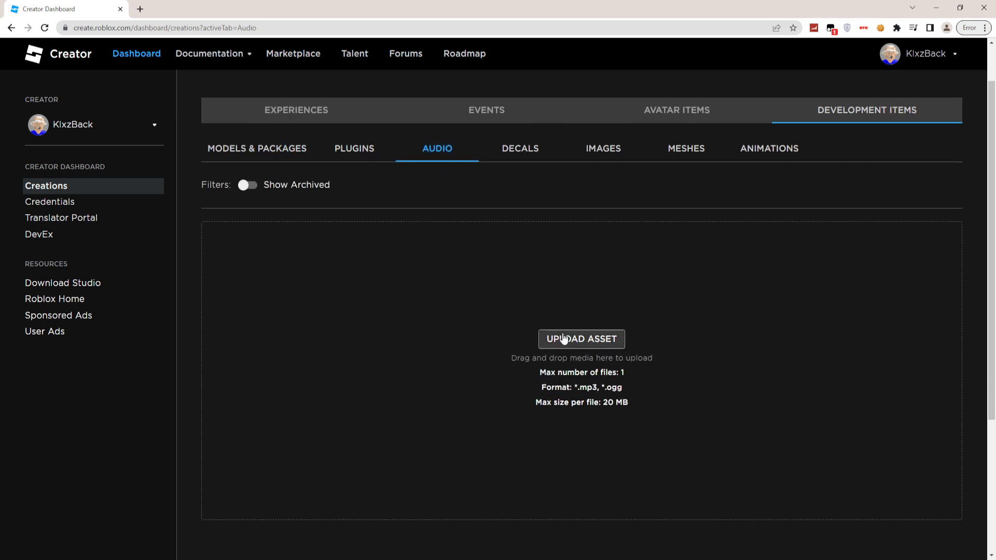
- Open the audio Upload Asset form and enter the name 'Twezy', fixing a typo
click(565, 339)
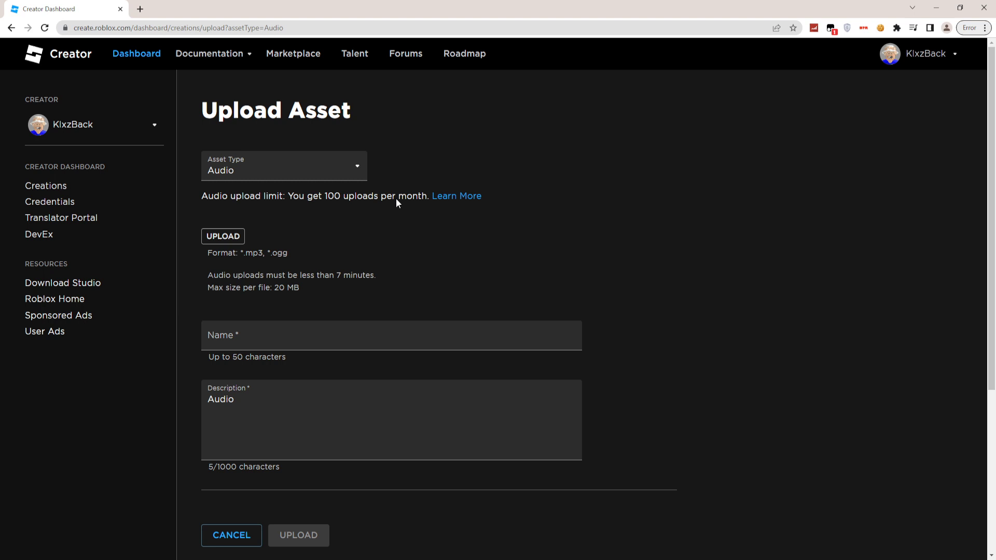
scroll(425, 284, down, 1)
scroll(245, 210, up, 1)
scroll(250, 226, down, 2)
click(250, 230)
text(jkljlkj)
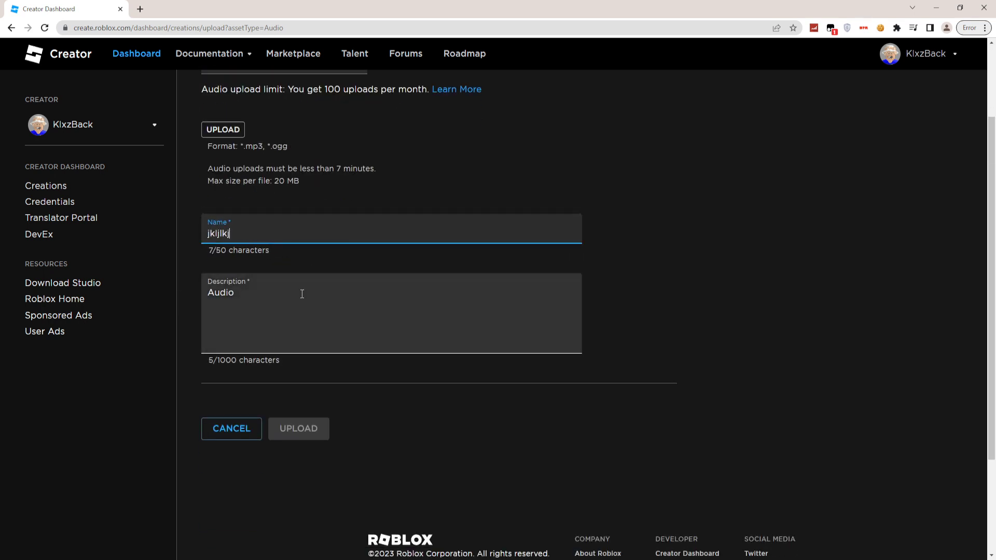
key(ctrl+a)
key(BackSpace)
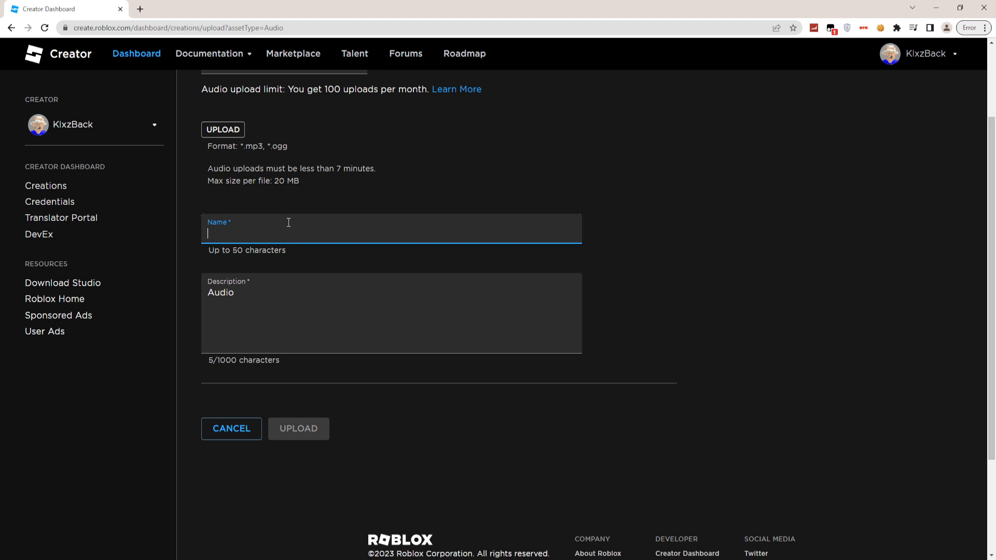
text(Twezy)
- Replace the default Audio description with a subscribe-style description
click(225, 337)
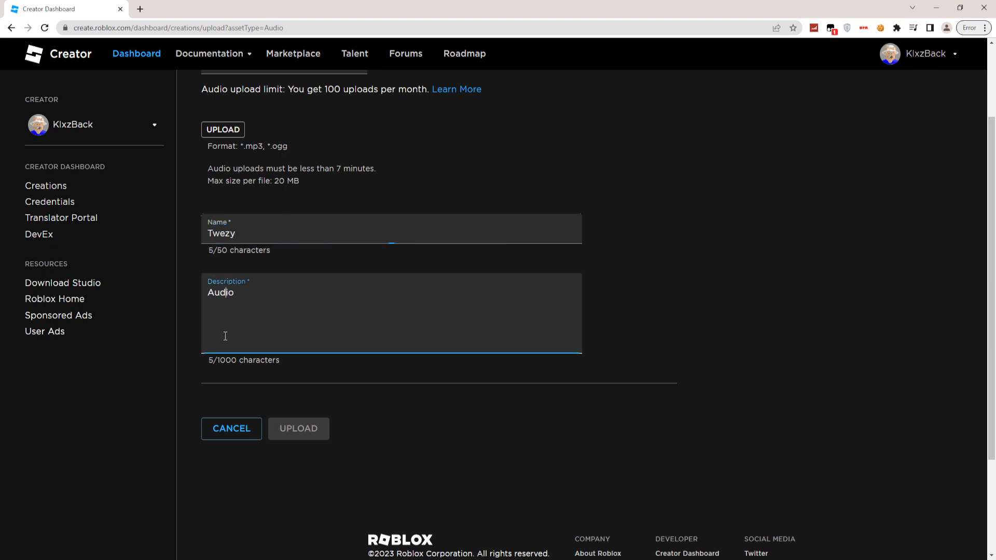
key(ctrl+a)
text(Sub T)
text(Ro)
key(BackSpace)
key(BackSpace)
key(BackSpace)
text(o Tw)
text(ezy)
click(654, 262)
scroll(654, 262, up, 3)
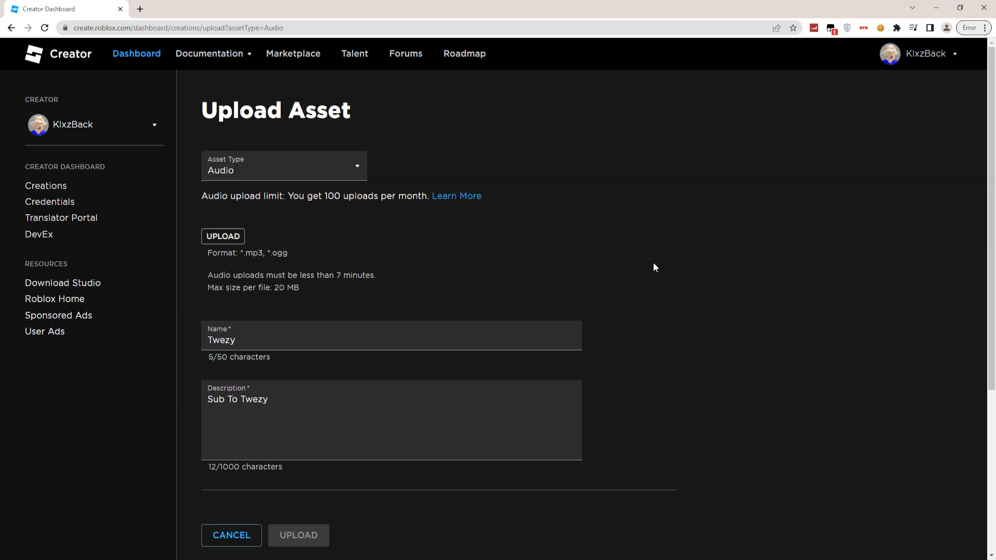